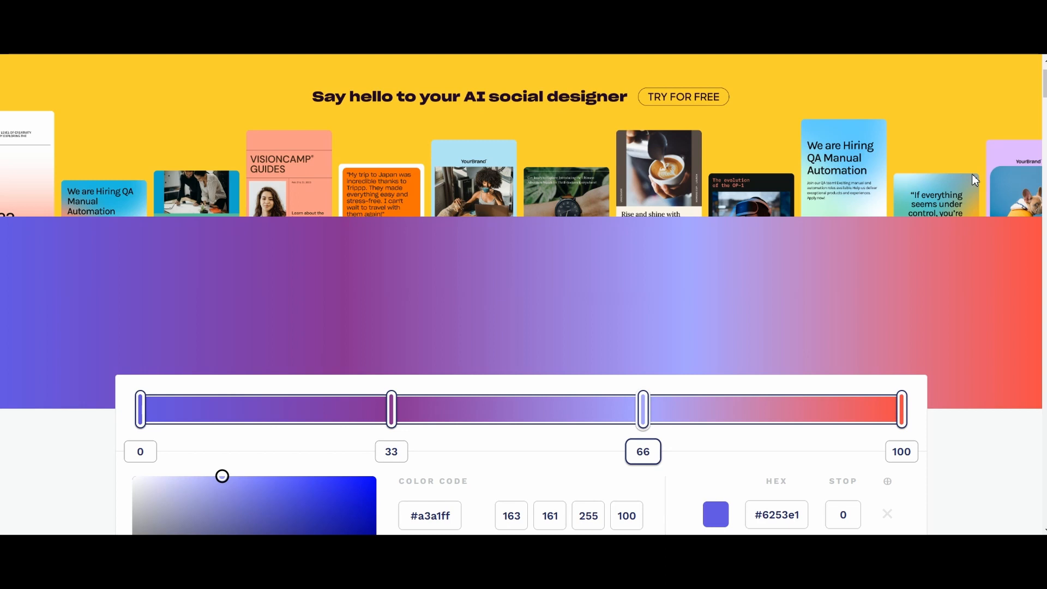
# Step: Try an extra colour stop at position 81 coloured #000000 on the gradient, and remove it again
pyautogui.scroll(1, 976, 180)
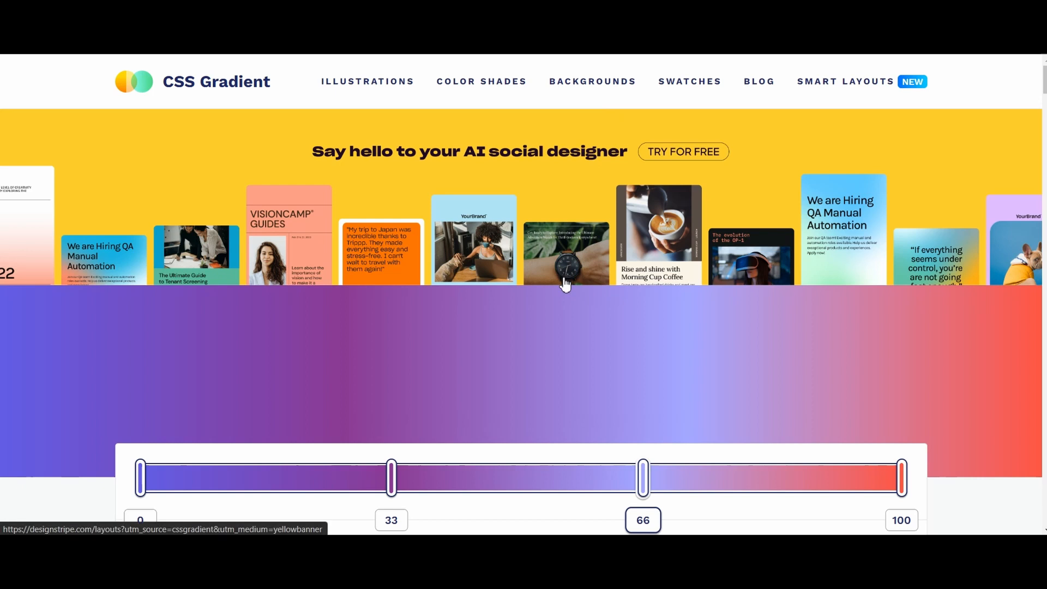
pyautogui.scroll(-3, 523, 269)
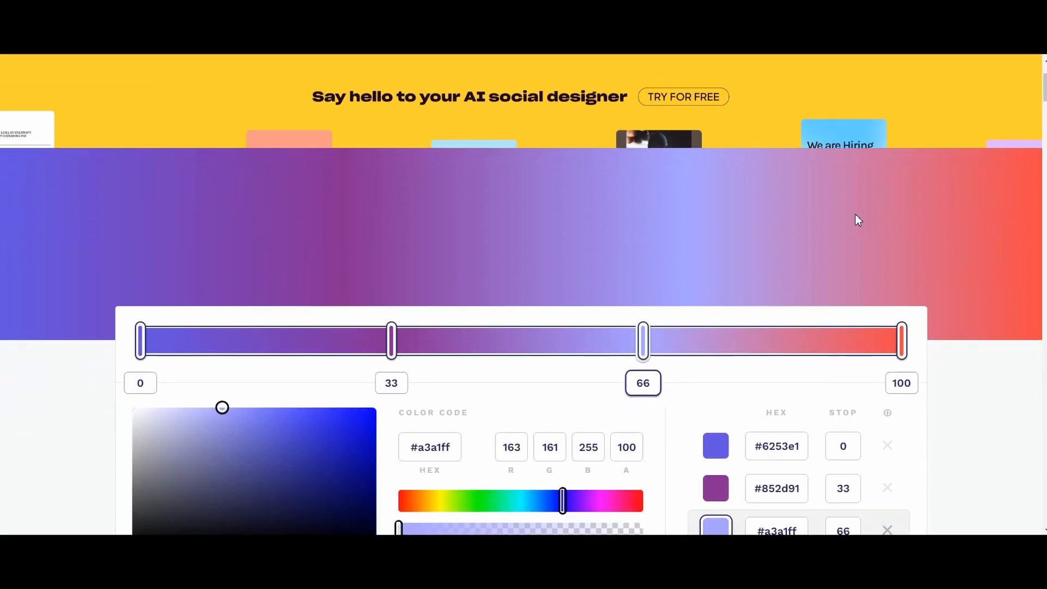
pyautogui.scroll(-3, 561, 285)
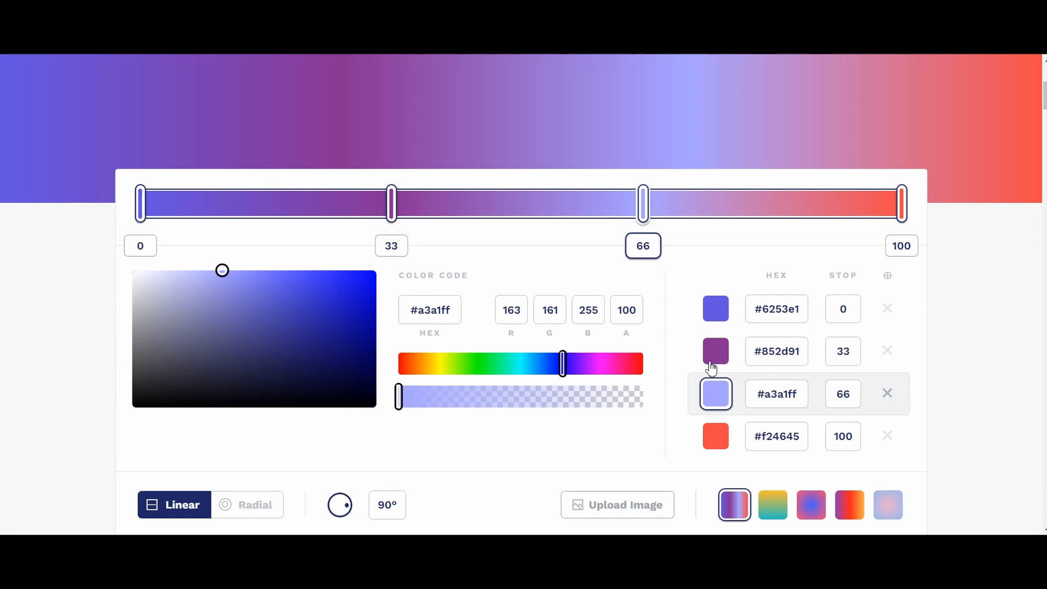
pyautogui.click(766, 206)
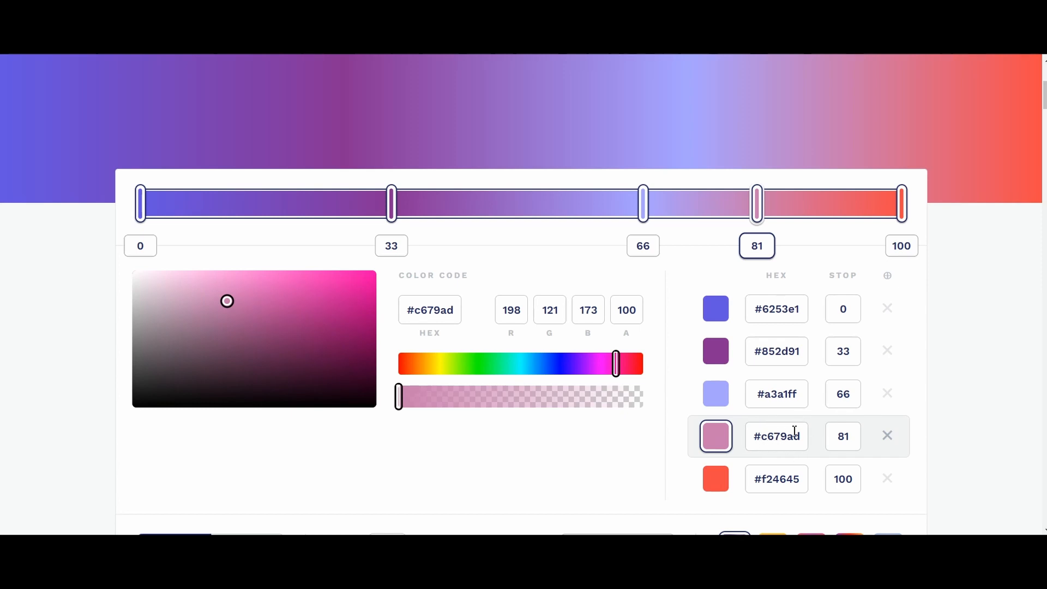
pyautogui.doubleClick(779, 439)
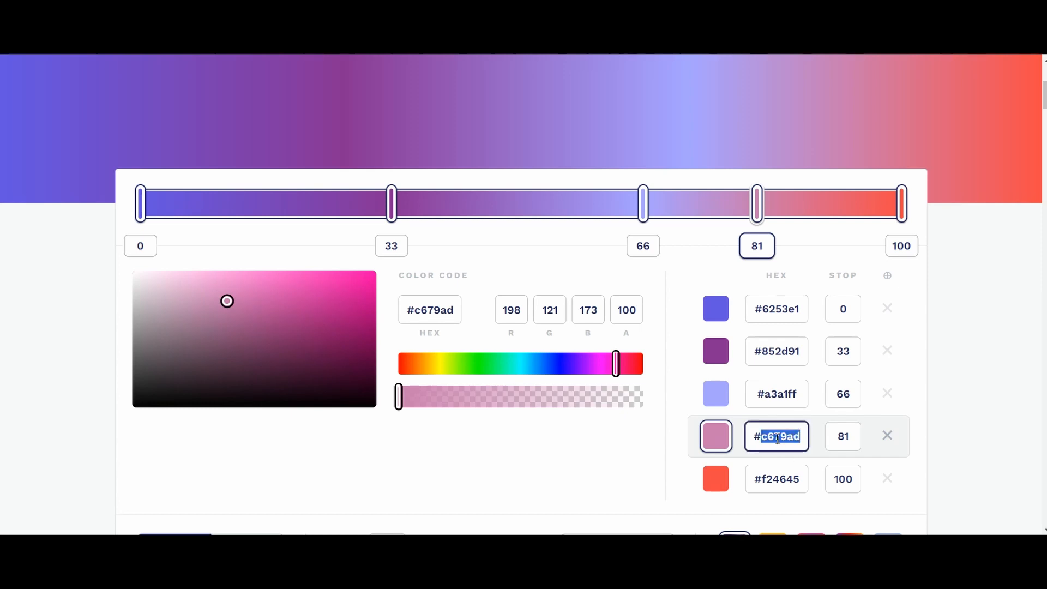
pyautogui.write('000000')
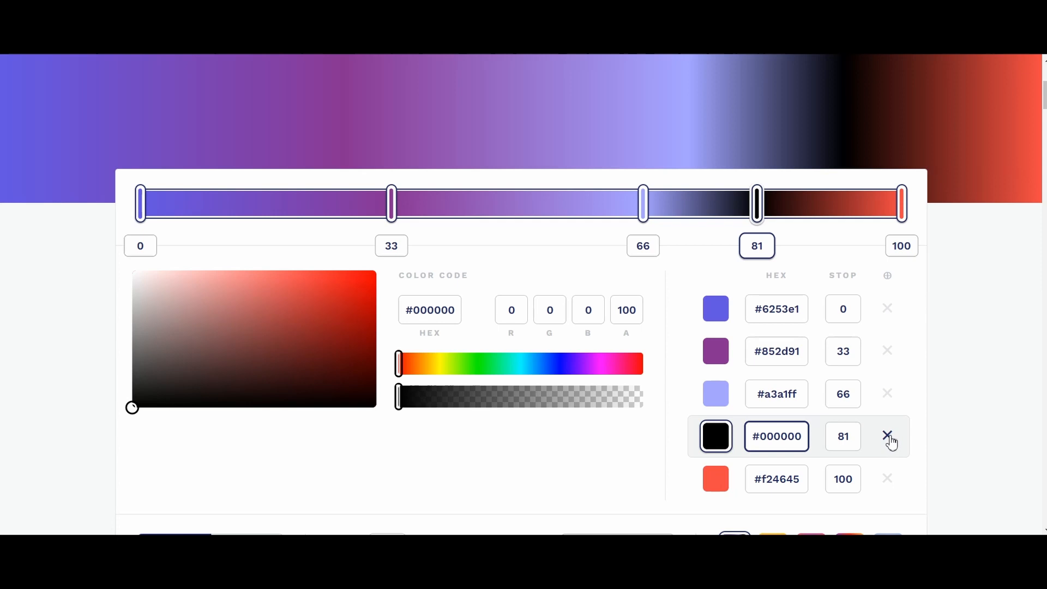
pyautogui.click(887, 436)
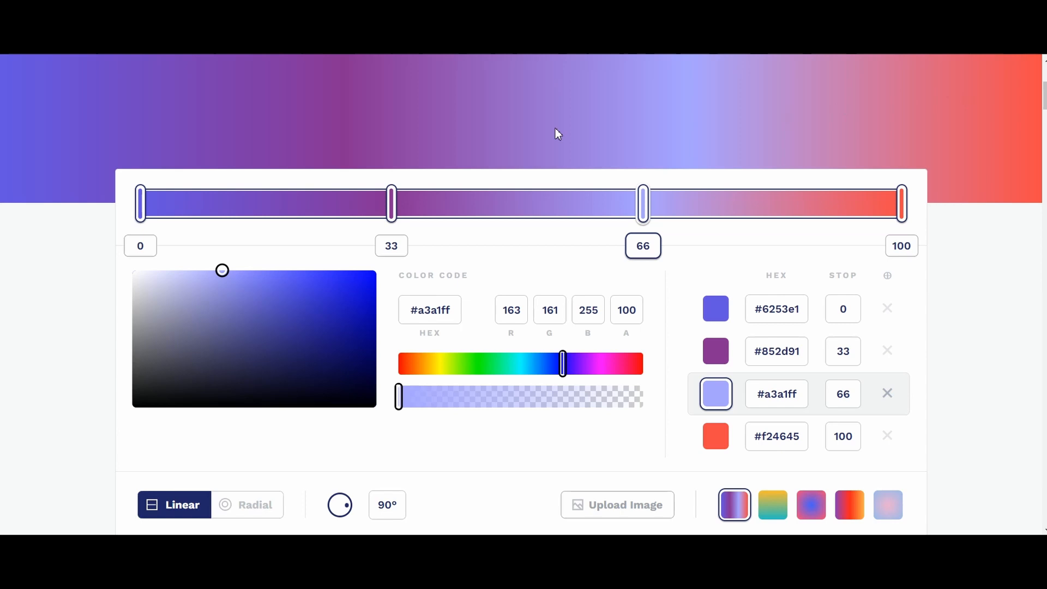
# Step: Try the radial type and other angles, and return the gradient to linear at 90°
pyautogui.click(248, 507)
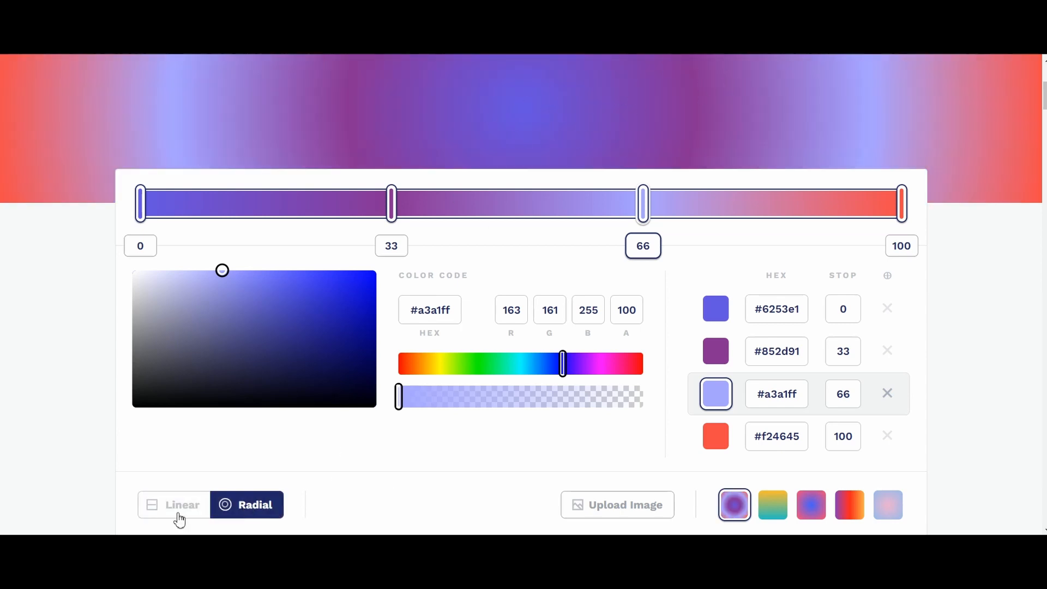
pyautogui.click(180, 515)
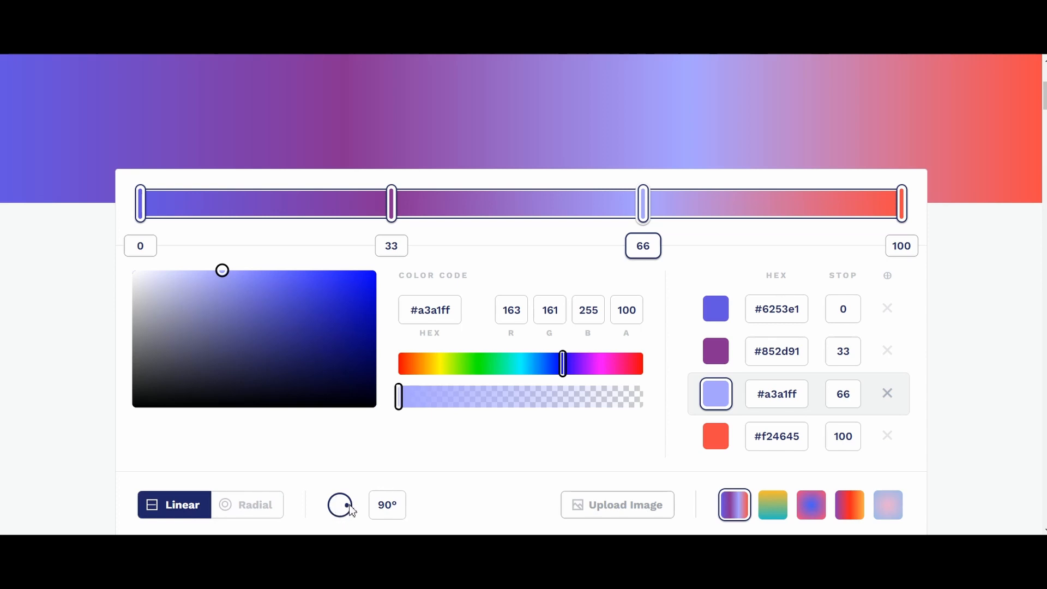
pyautogui.click(341, 518)
pyautogui.click(343, 522)
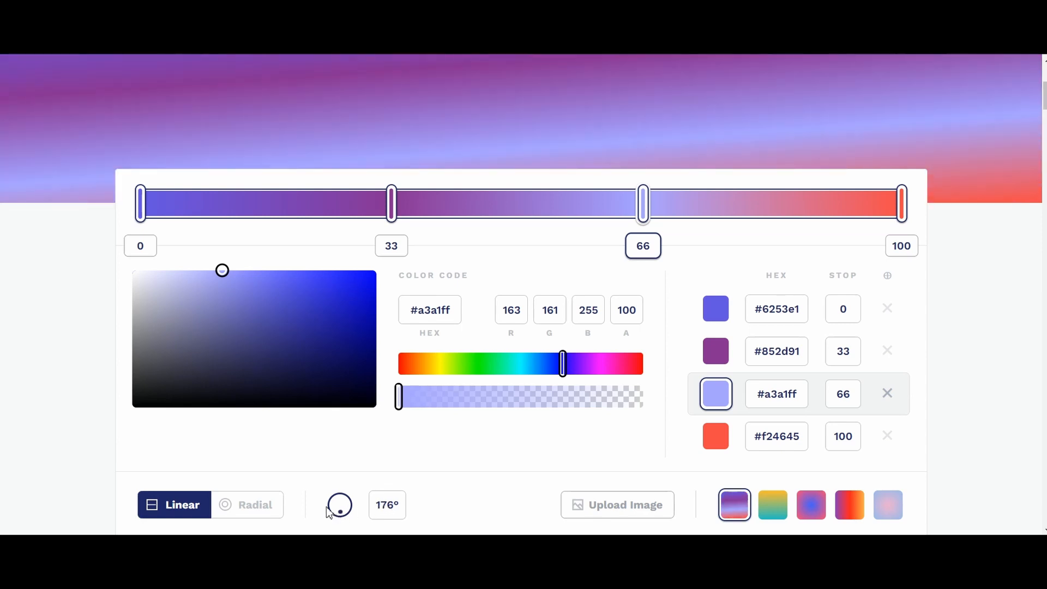
pyautogui.click(334, 506)
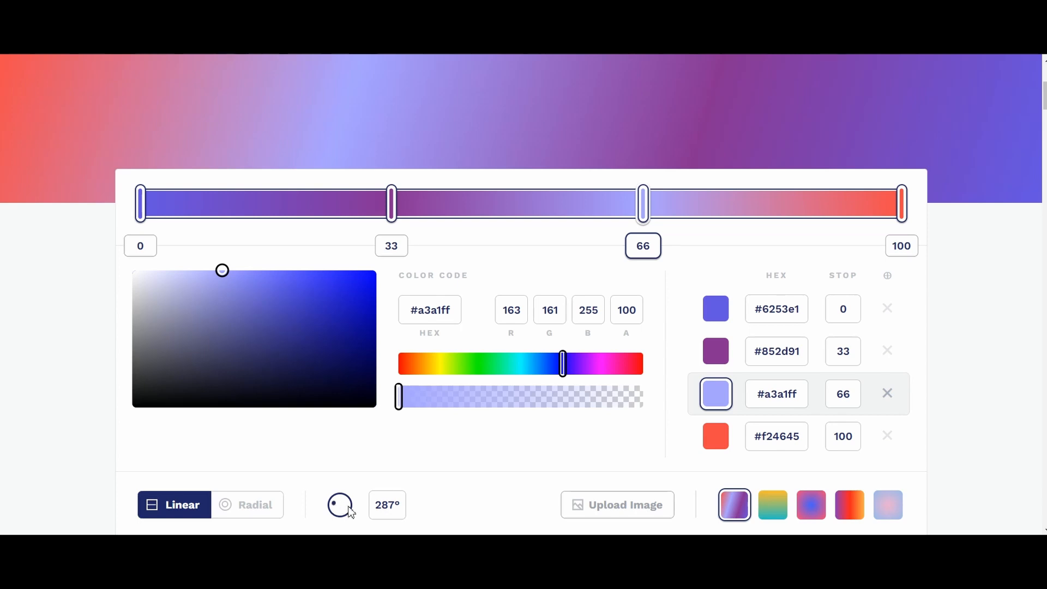
pyautogui.click(353, 511)
pyautogui.click(354, 510)
pyautogui.doubleClick(386, 505)
pyautogui.write('90')
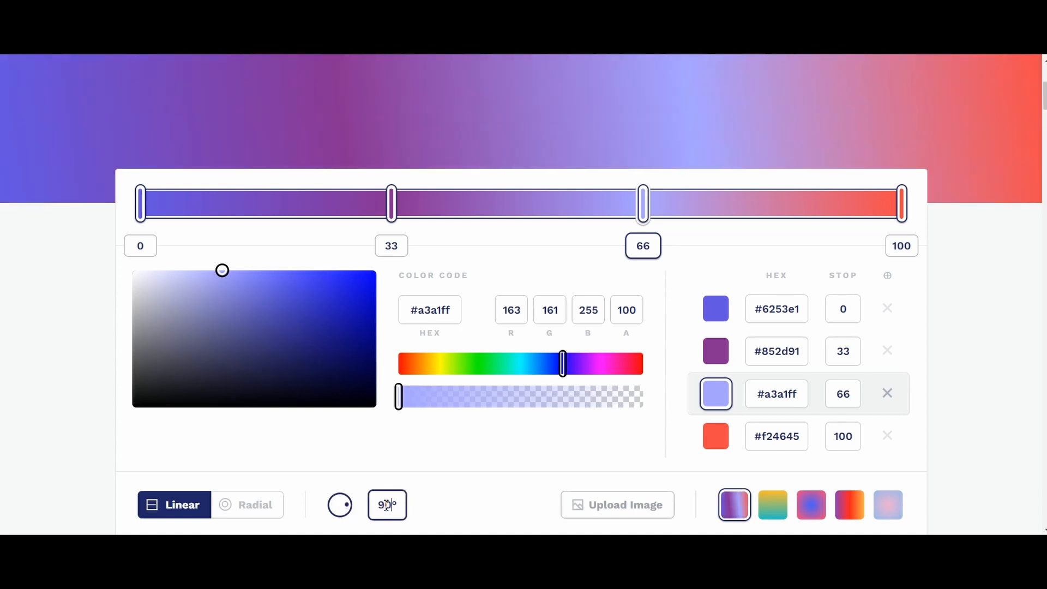
pyautogui.click(483, 478)
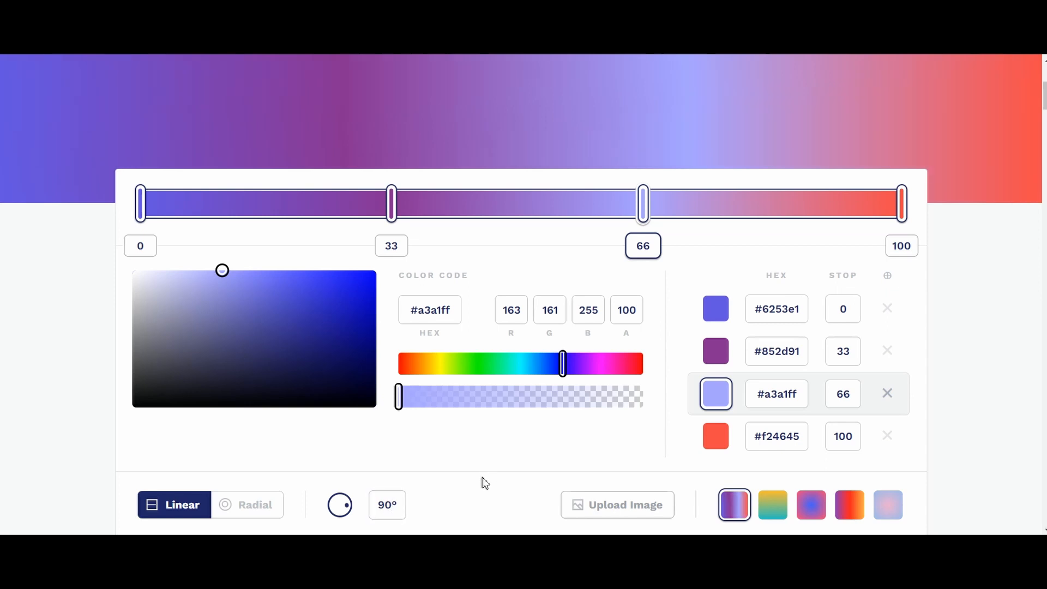
# Step: Copy the generated CSS code of the linear gradient to the clipboard
pyautogui.scroll(-2, 482, 477)
pyautogui.scroll(-4, 483, 476)
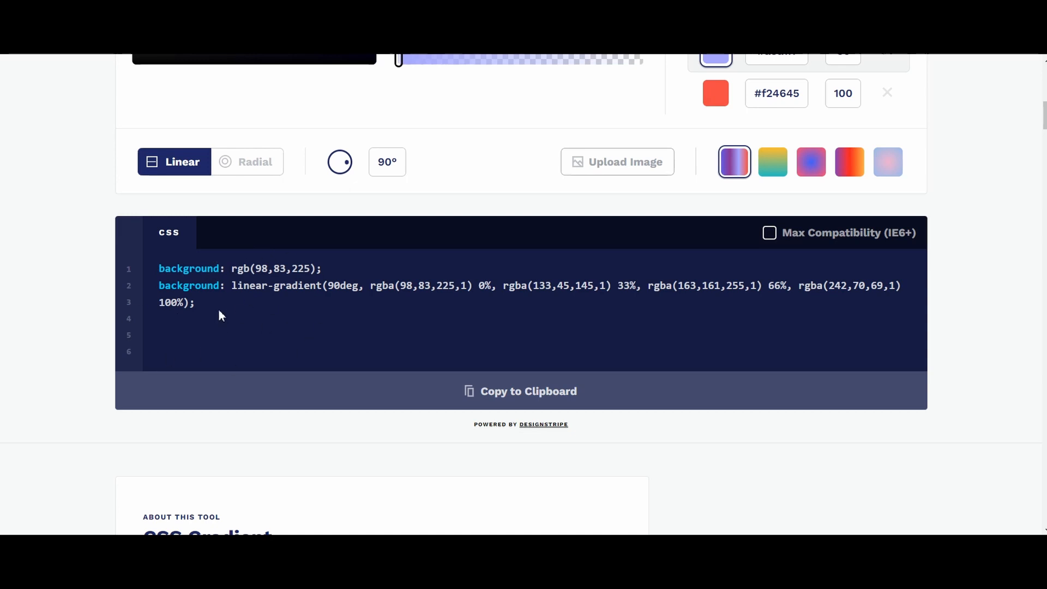
pyautogui.click(582, 393)
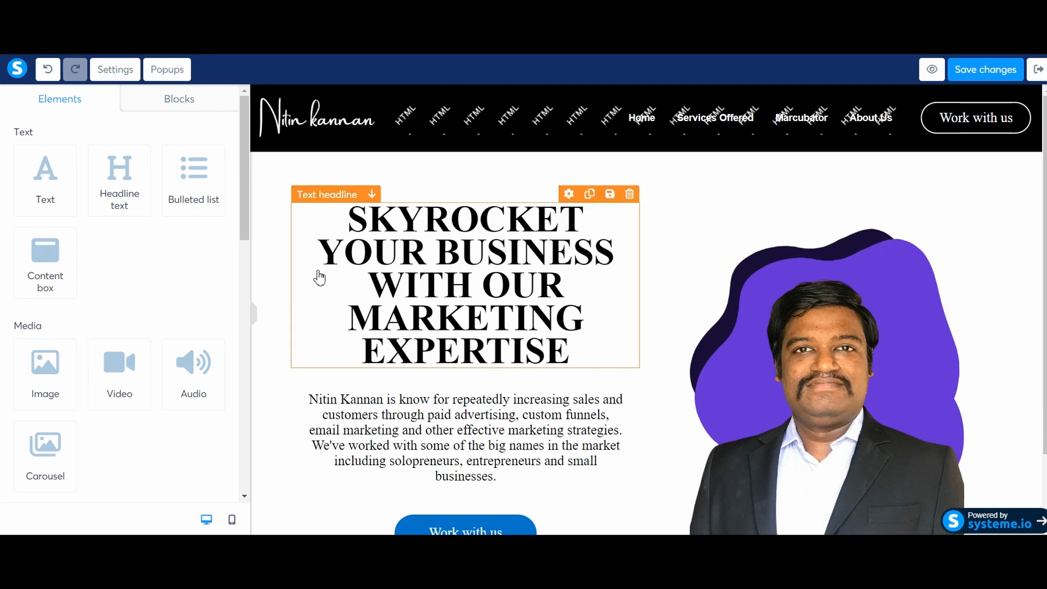
# Step: In the systeme.io page editor, add a Raw HTML element below the hero row
pyautogui.scroll(-15, 187, 262)
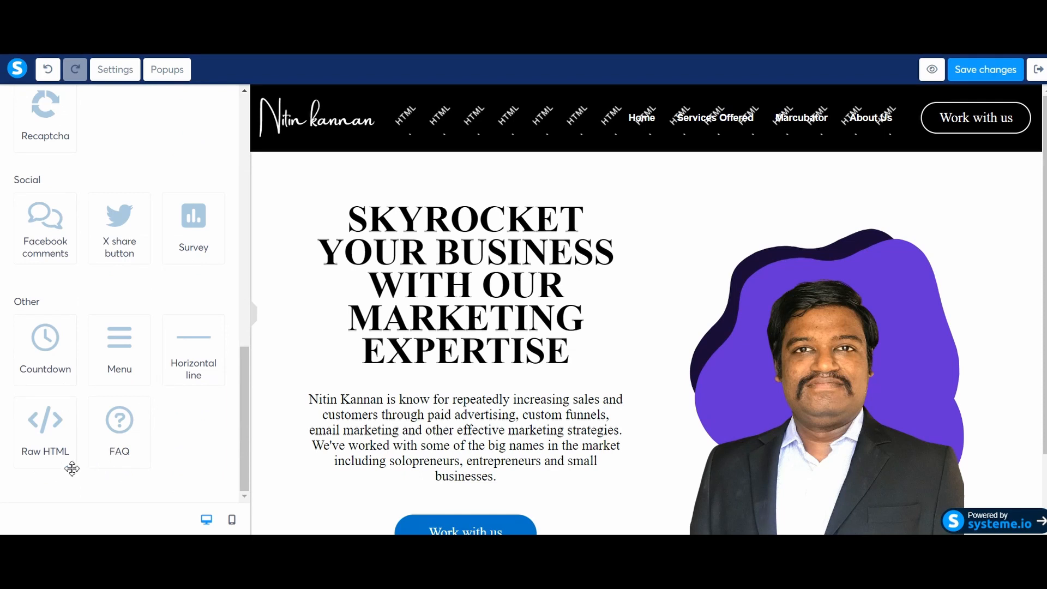
pyautogui.moveTo(60, 450); pyautogui.dragTo(585, 527)
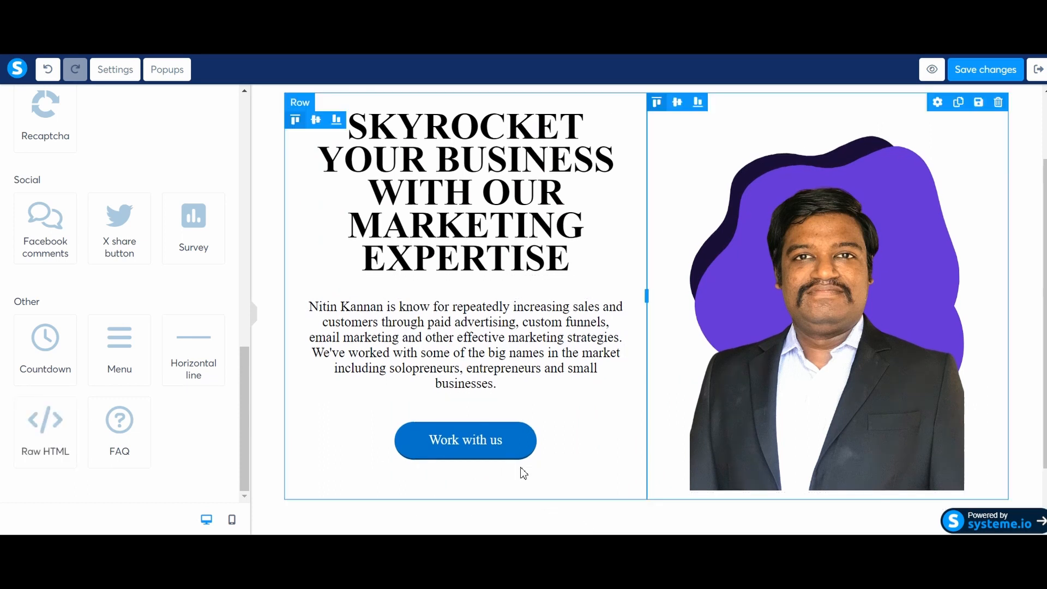
pyautogui.scroll(-2, 529, 449)
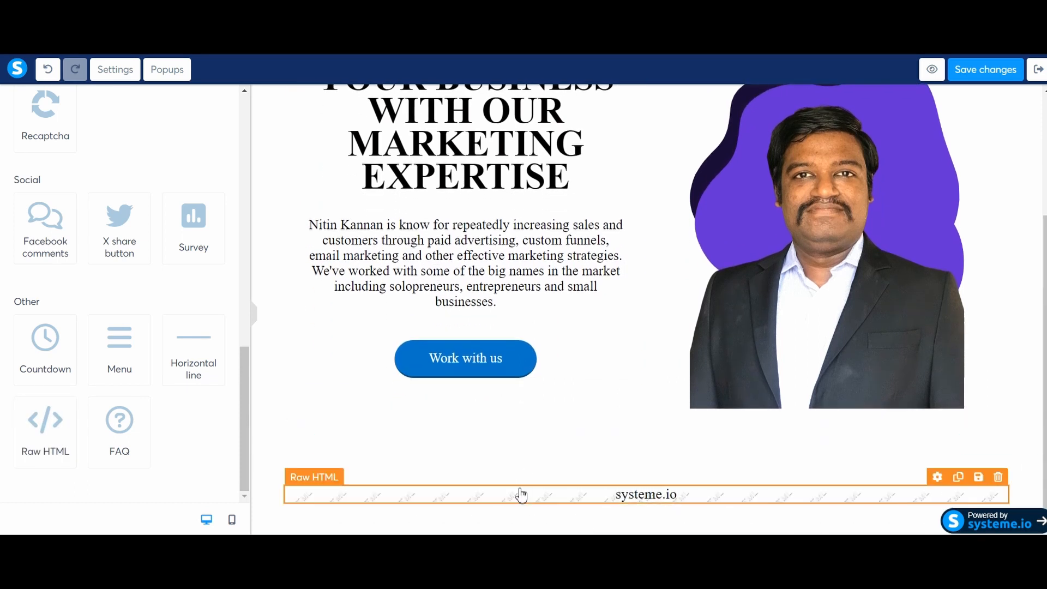
# Step: Replace the default heading code of the new Raw HTML element with an empty <style></style> pair
pyautogui.click(494, 499)
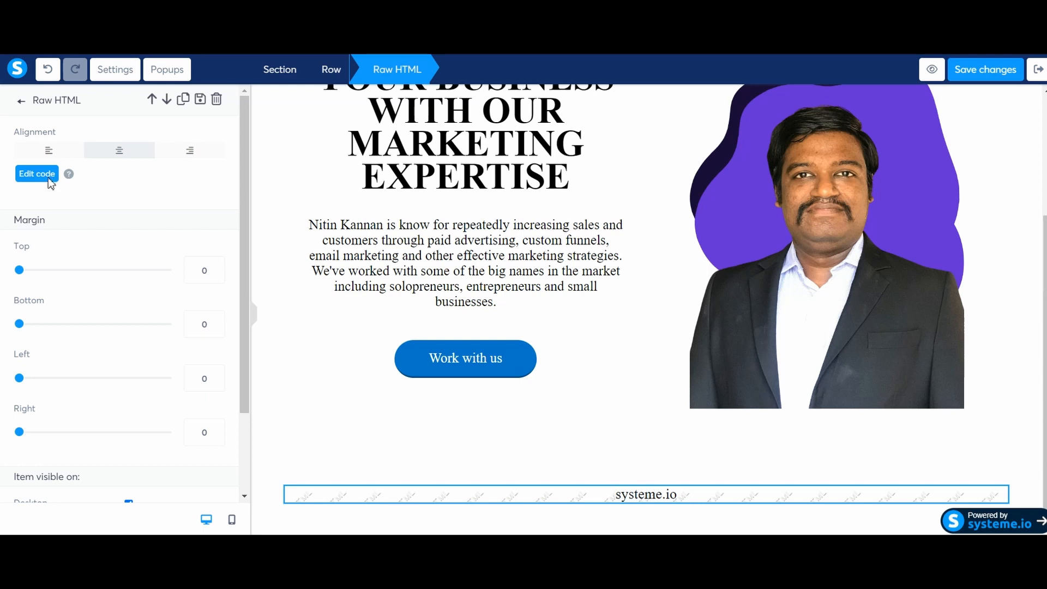
pyautogui.scroll(-2, 143, 189)
pyautogui.scroll(2, 110, 176)
pyautogui.scroll(-1, 67, 181)
pyautogui.scroll(-1, 67, 181)
pyautogui.click(45, 106)
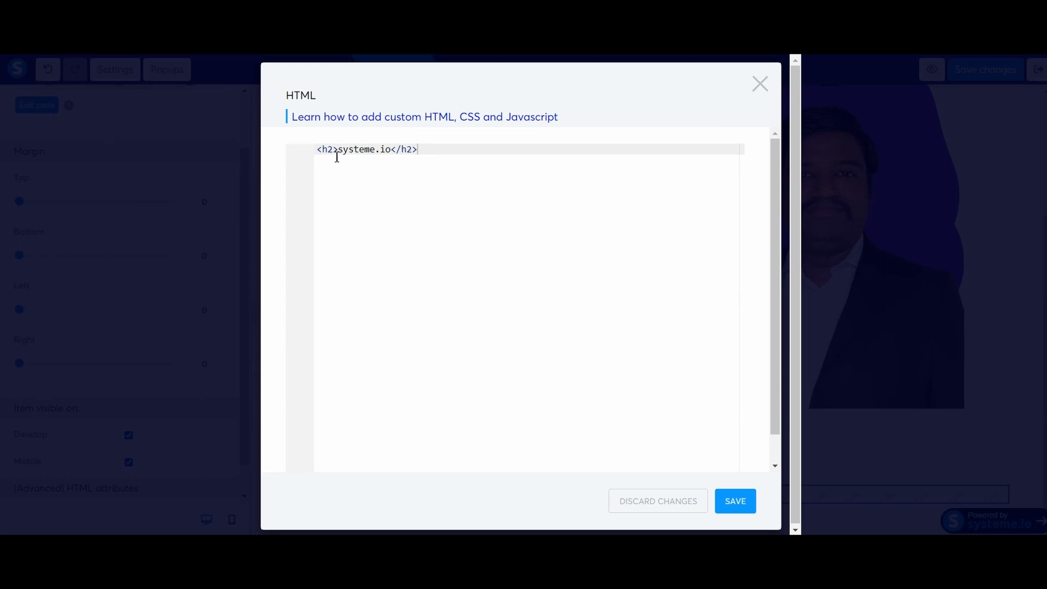
pyautogui.moveTo(436, 157); pyautogui.dragTo(309, 145)
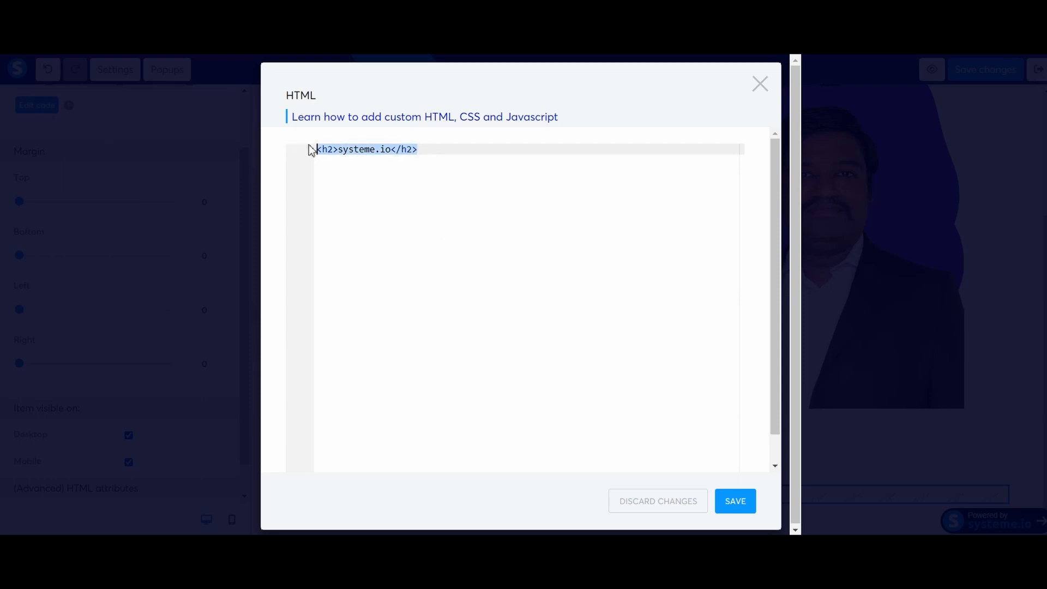
pyautogui.press('Delete')
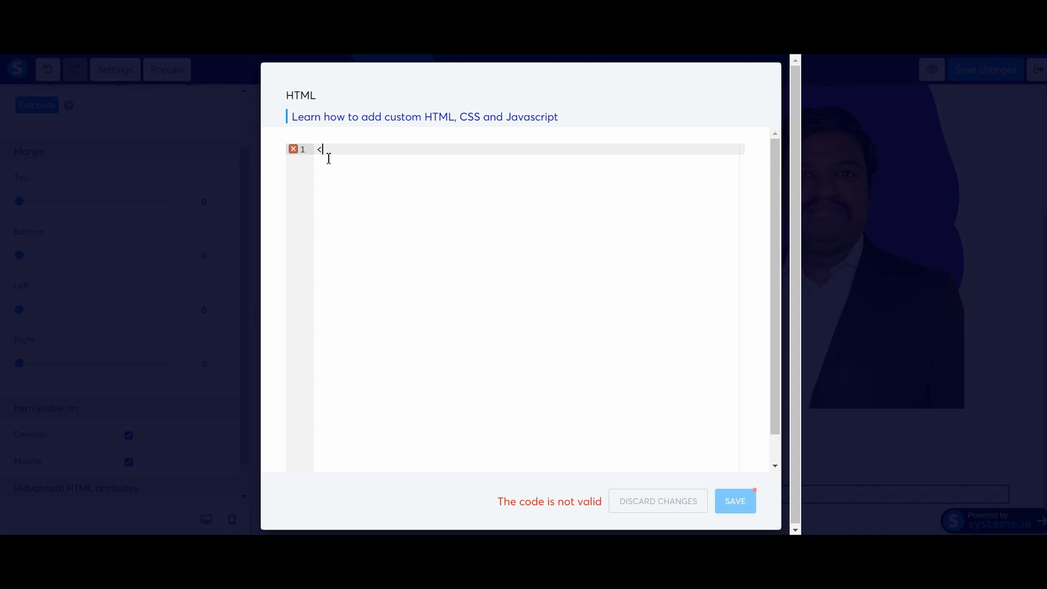
pyautogui.write('styl')
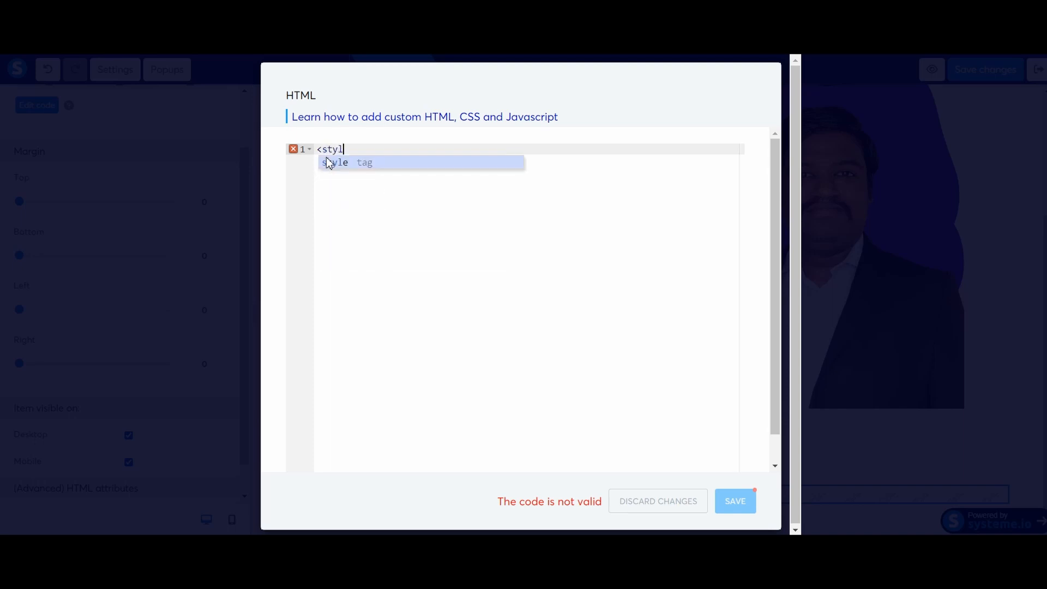
pyautogui.write('e></style>')
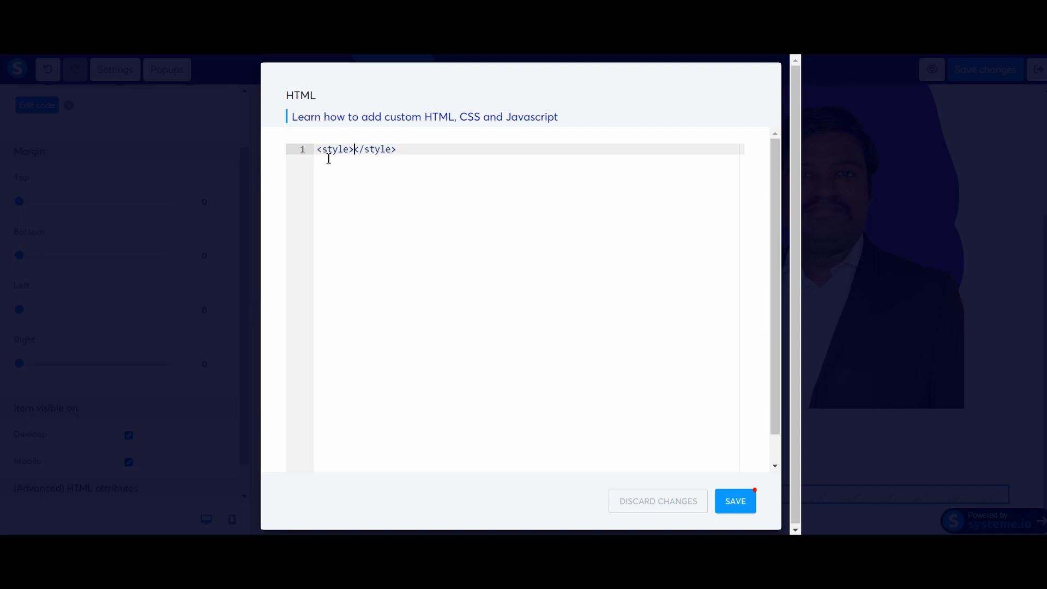
# Step: Add blank lines inside the style block and a placeholder rule "<CSS ID> { }"
pyautogui.press('Return')
pyautogui.press('Return')
pyautogui.press('Return')
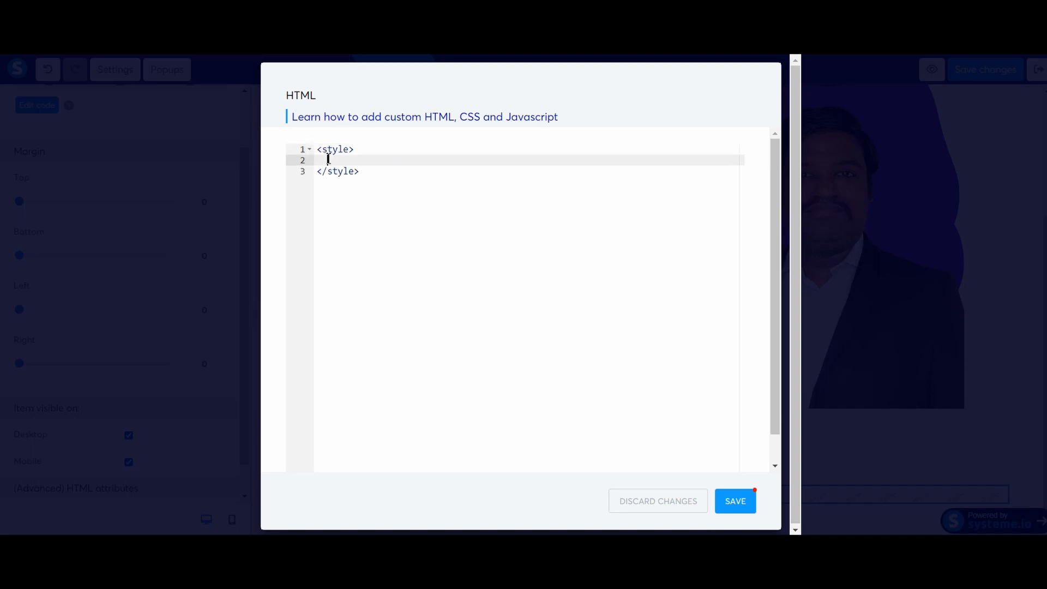
pyautogui.press('Up')
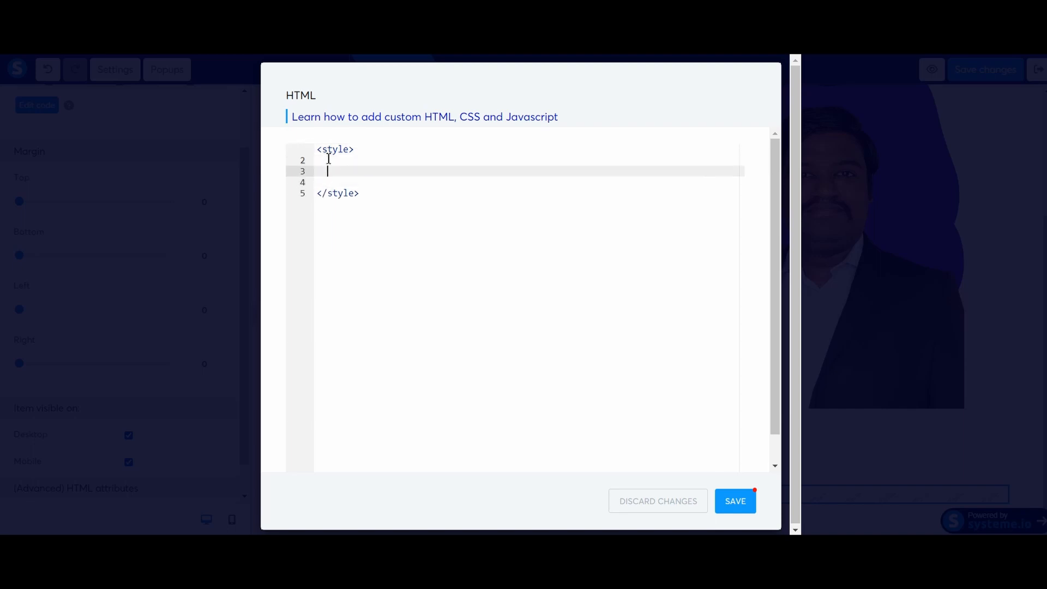
pyautogui.press('Up')
pyautogui.press('Return')
pyautogui.write('<css ID>')
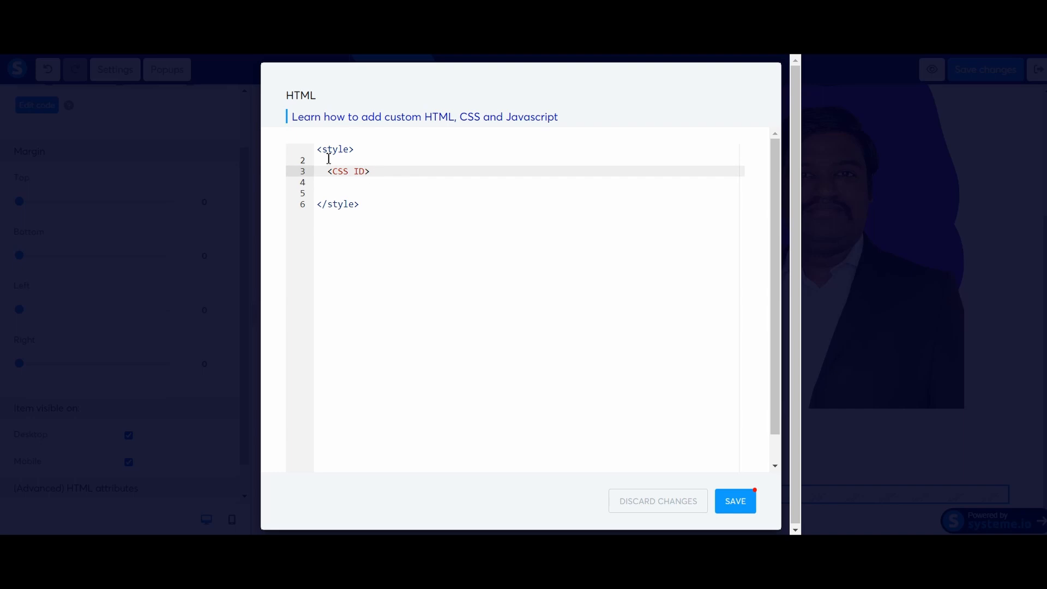
pyautogui.write(' {')
pyautogui.press('Return')
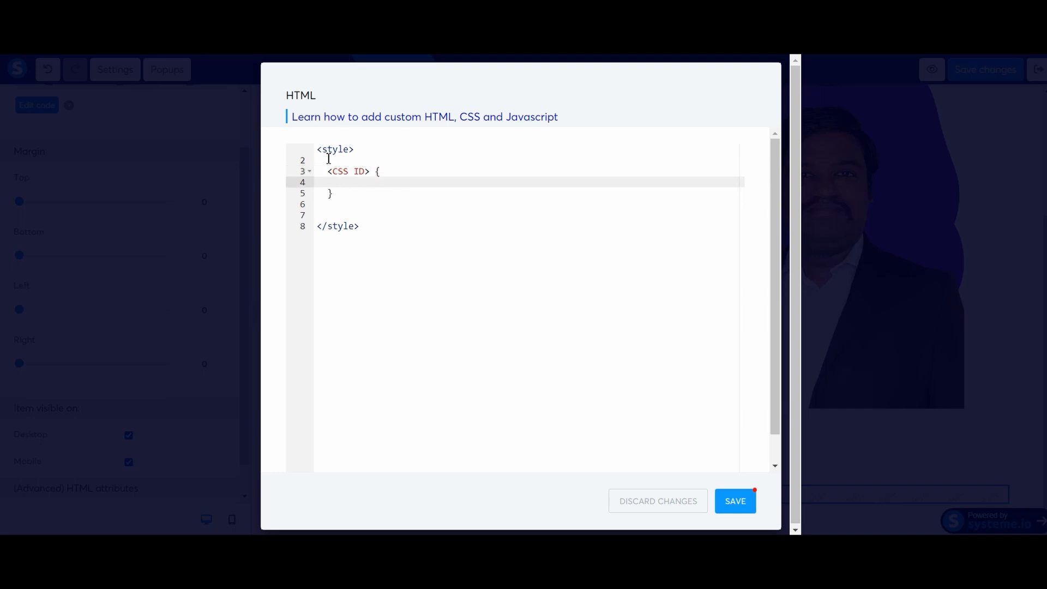
# Step: Paste the copied gradient CSS into the placeholder rule with both background lines indented alike, and save the code
pyautogui.hotkey('ctrl', 'v')
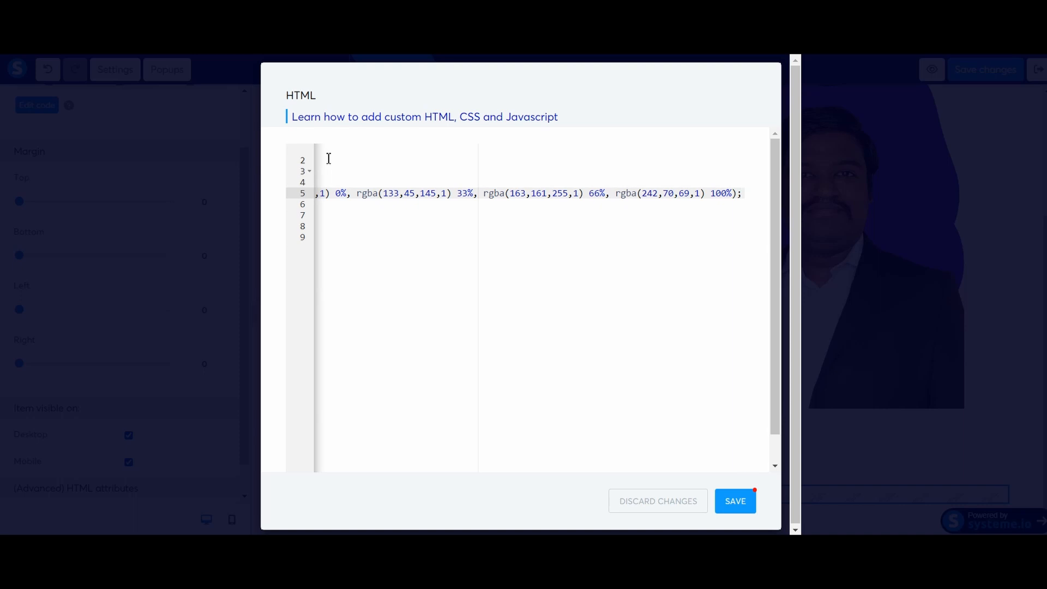
pyautogui.press('Up')
pyautogui.press('Left')
pyautogui.press('Left')
pyautogui.press('Left')
pyautogui.press('Left')
pyautogui.press('Left')
pyautogui.press('Left')
pyautogui.press('Left')
pyautogui.press('Left')
pyautogui.press('Left')
pyautogui.press('Left')
pyautogui.press('Left')
pyautogui.press('Left')
pyautogui.press('Left')
pyautogui.press('Left')
pyautogui.press('Left')
pyautogui.press('Left')
pyautogui.press('Left')
pyautogui.press('Left')
pyautogui.press('Left')
pyautogui.press('Left')
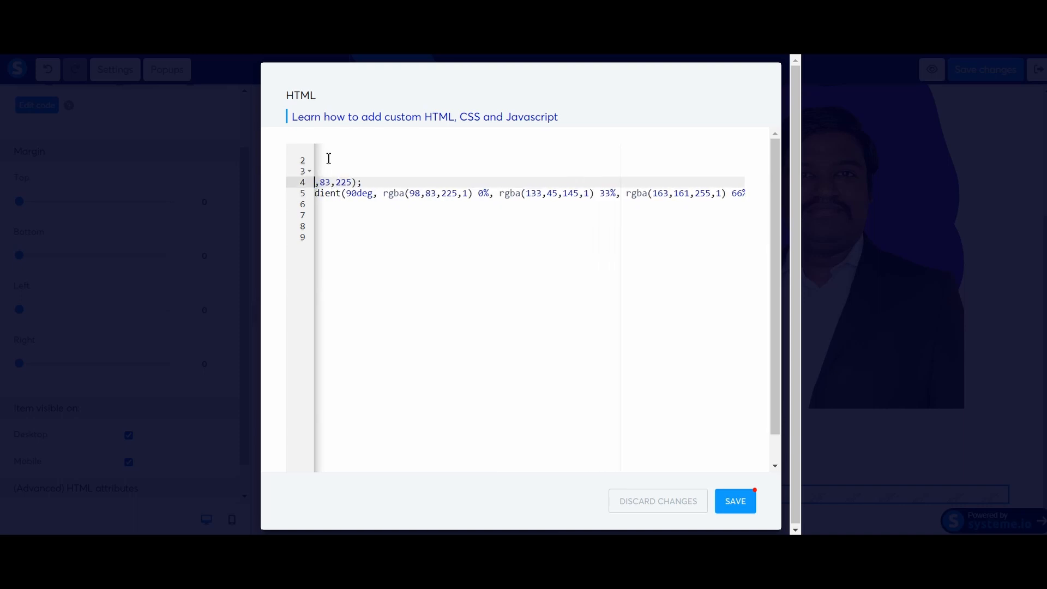
pyautogui.press('Up')
pyautogui.press('Home')
pyautogui.press('Right')
pyautogui.press('Down')
pyautogui.press('Down')
pyautogui.press('Up')
pyautogui.press('BackSpace')
pyautogui.press('BackSpace')
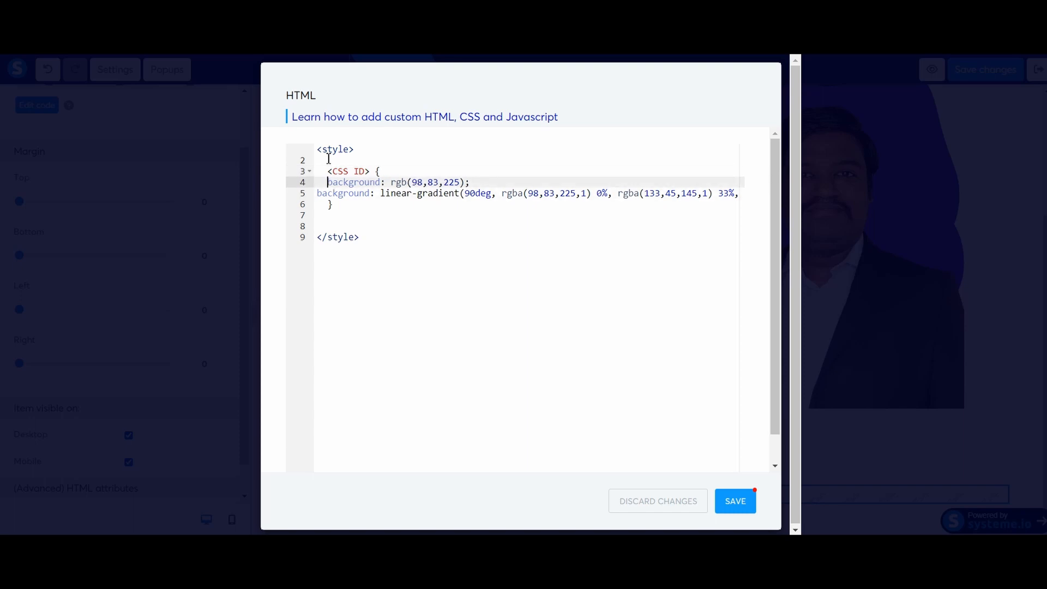
pyautogui.press('Down')
pyautogui.press('Left')
pyautogui.press('Left')
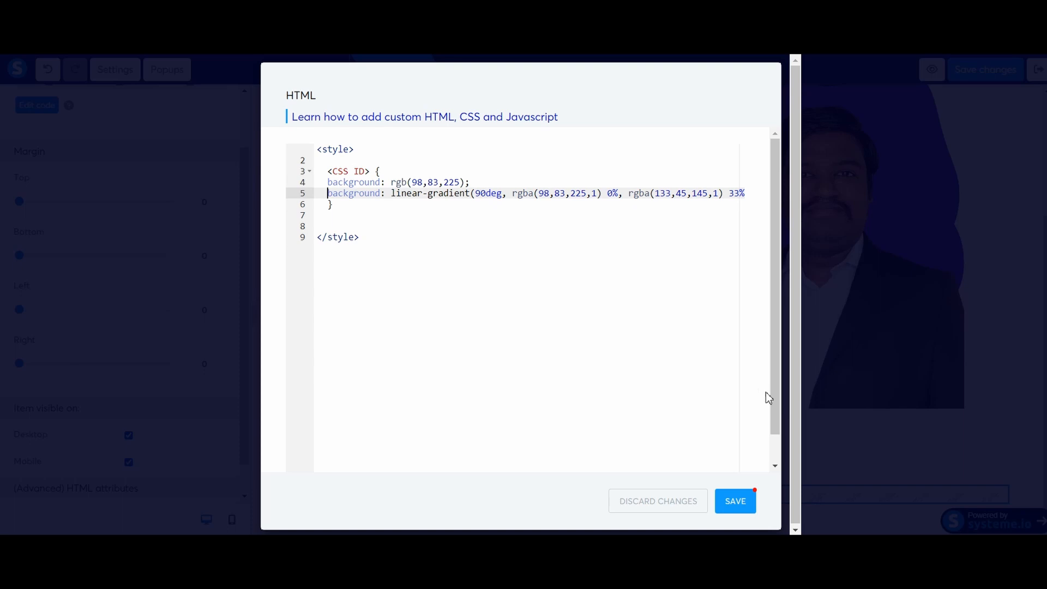
pyautogui.click(734, 512)
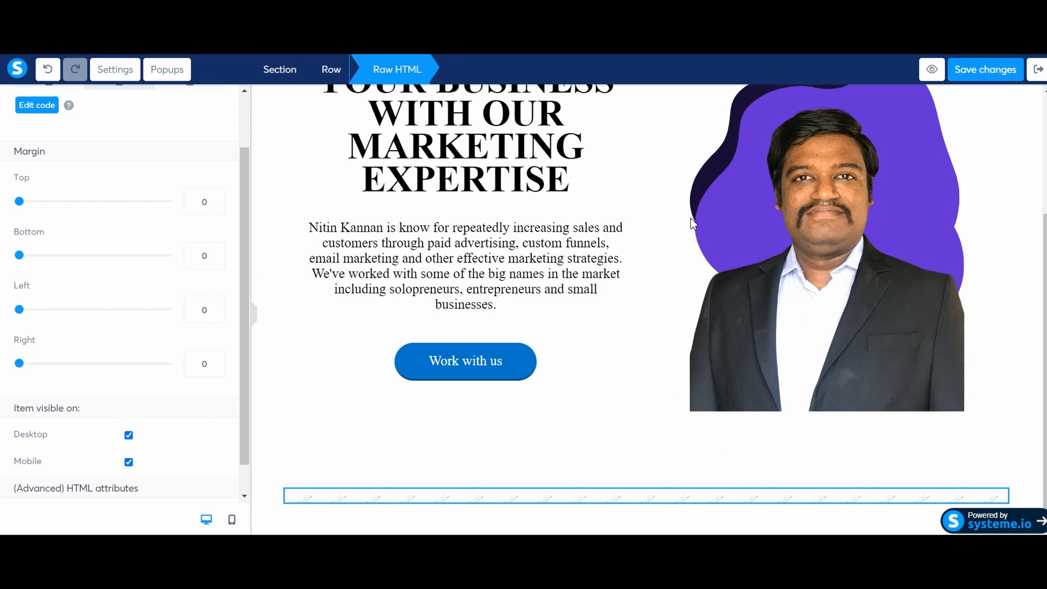
# Step: Copy the ID attribute of the black header section that holds the logo and navigation links
pyautogui.click(673, 221)
pyautogui.scroll(3, 671, 219)
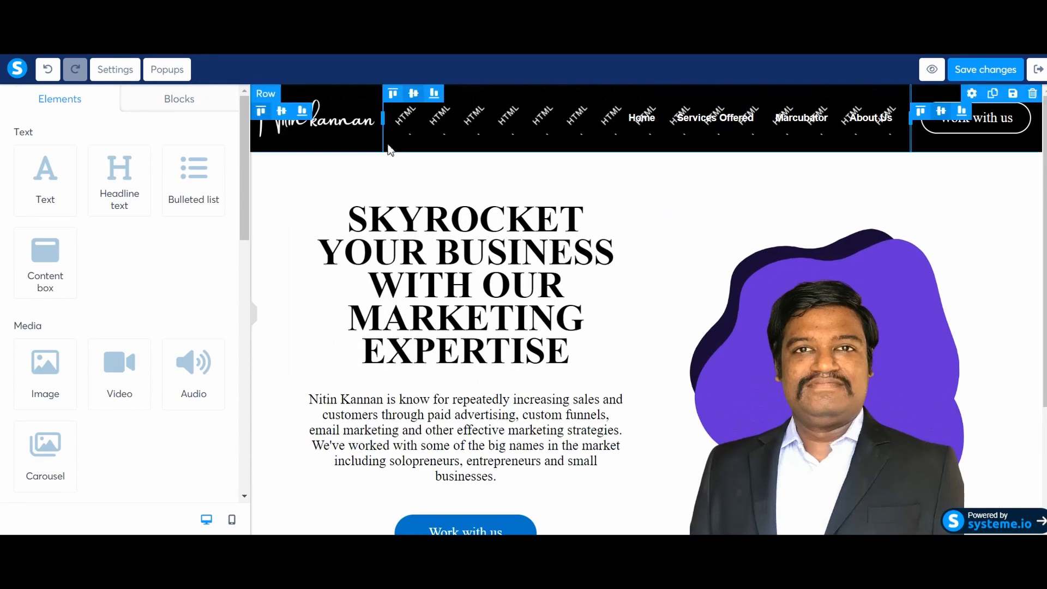
pyautogui.click(457, 93)
pyautogui.click(288, 70)
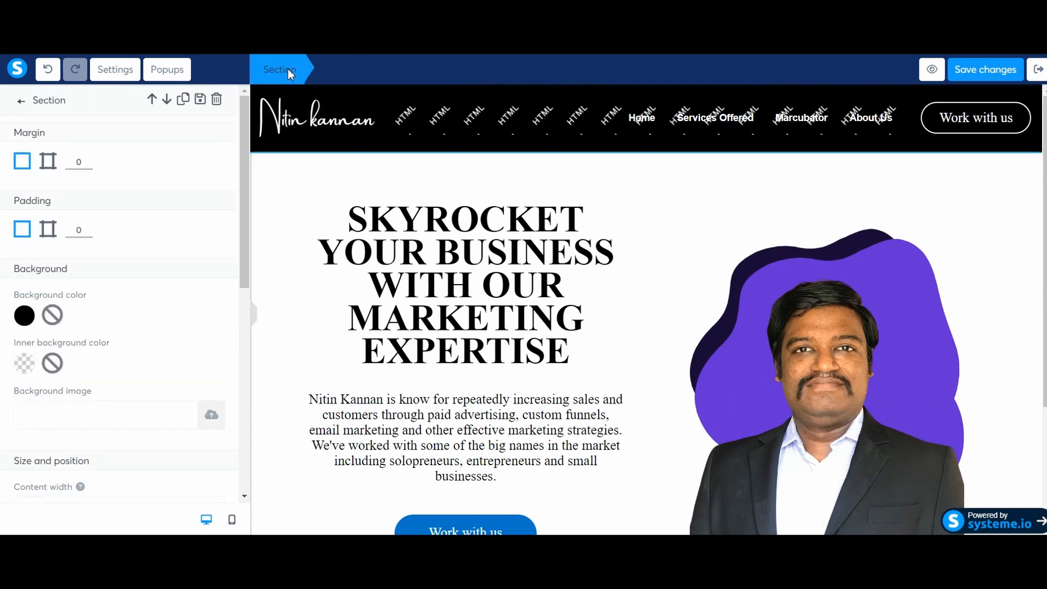
pyautogui.scroll(-5, 170, 278)
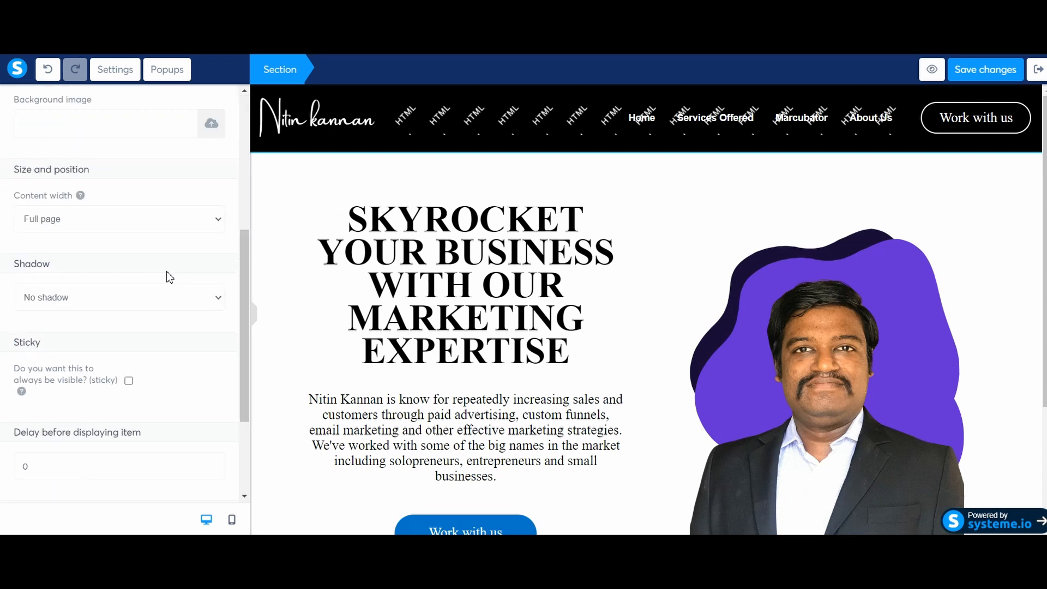
pyautogui.scroll(-3, 170, 278)
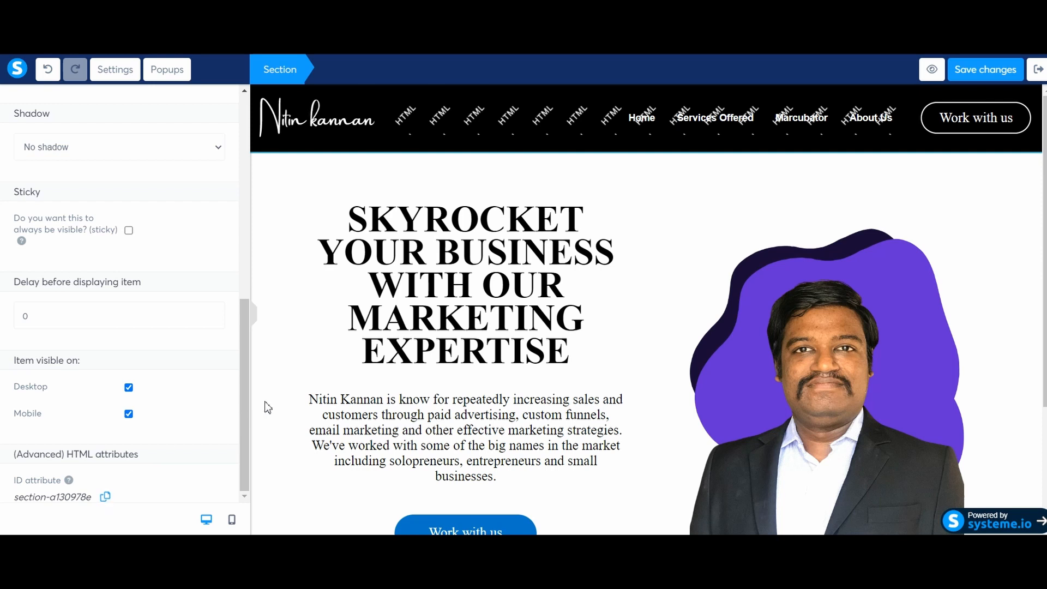
# Step: Reopen the code of the Raw HTML element below the hero row for editing
pyautogui.click(326, 438)
pyautogui.scroll(-1, 324, 438)
pyautogui.scroll(-3, 338, 431)
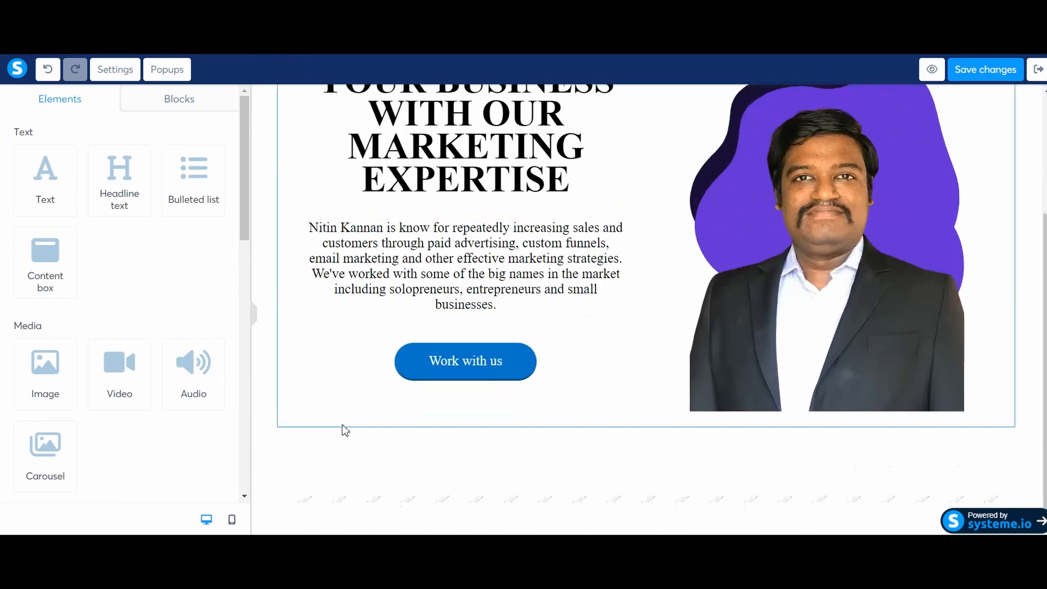
pyautogui.click(370, 501)
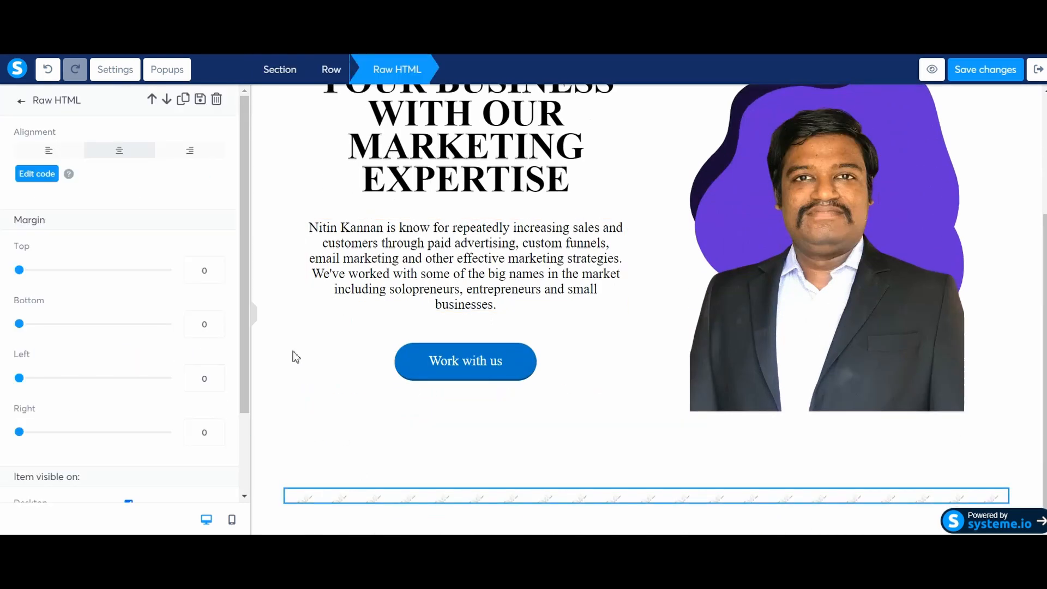
pyautogui.scroll(-1, 85, 189)
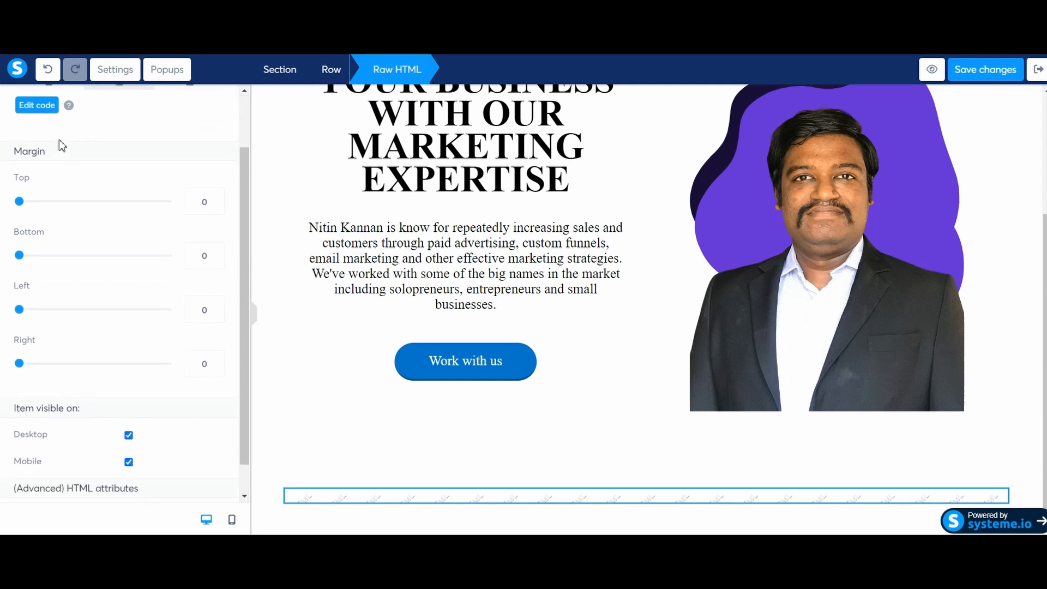
pyautogui.click(51, 105)
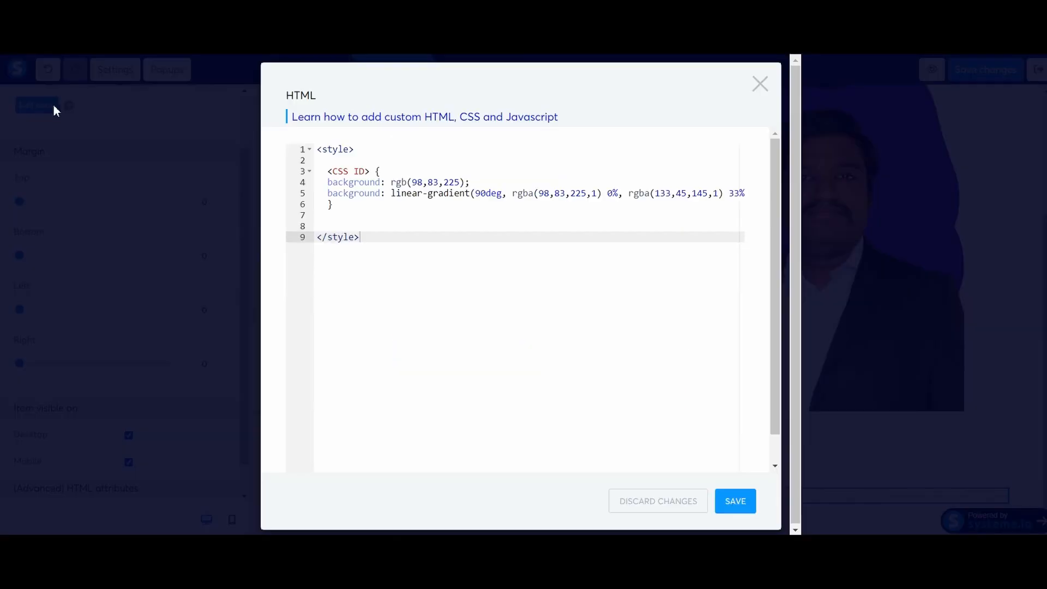
# Step: Replace the "<CSS ID>" placeholder in the style rule with the selector "#section-a130978e"
pyautogui.click(371, 172)
pyautogui.moveTo(371, 173); pyautogui.dragTo(323, 171)
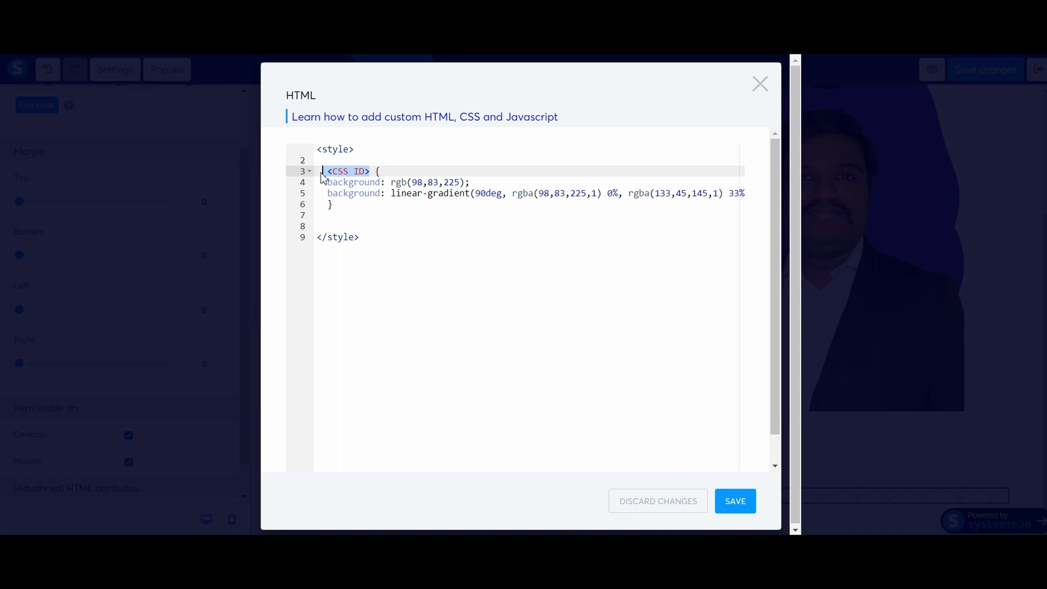
pyautogui.press('BackSpace')
pyautogui.write('section-a130978e')
pyautogui.press('Left')
pyautogui.press('Left')
pyautogui.press('Left')
pyautogui.press('Left')
pyautogui.press('Left')
pyautogui.press('Left')
pyautogui.press('Left')
pyautogui.press('Left')
pyautogui.press('Left')
pyautogui.press('Left')
pyautogui.press('Left')
pyautogui.press('Left')
pyautogui.press('Left')
pyautogui.press('Left')
pyautogui.press('Left')
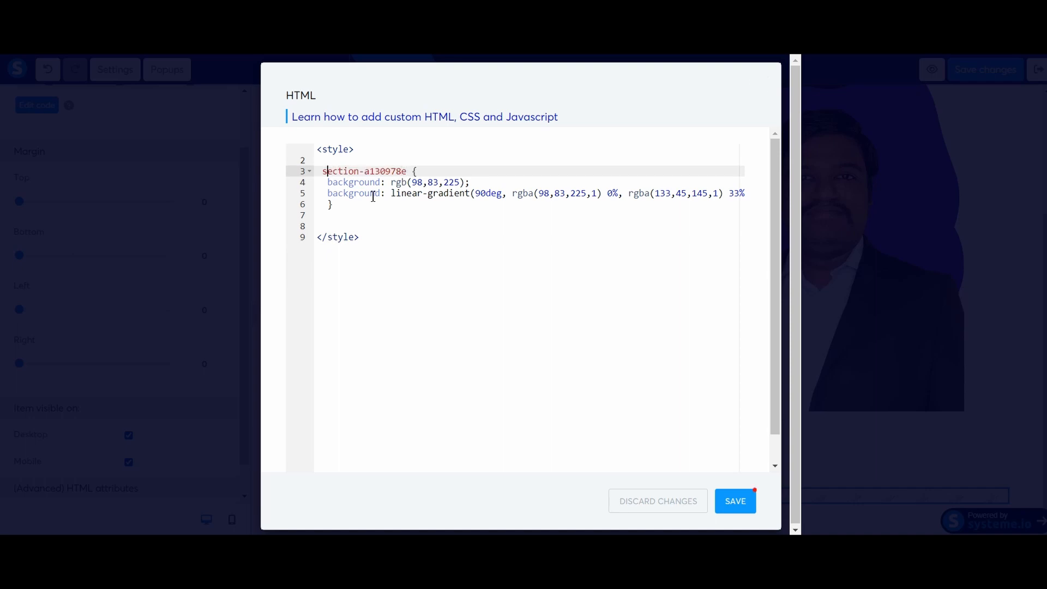
pyautogui.write('#')
pyautogui.click(385, 285)
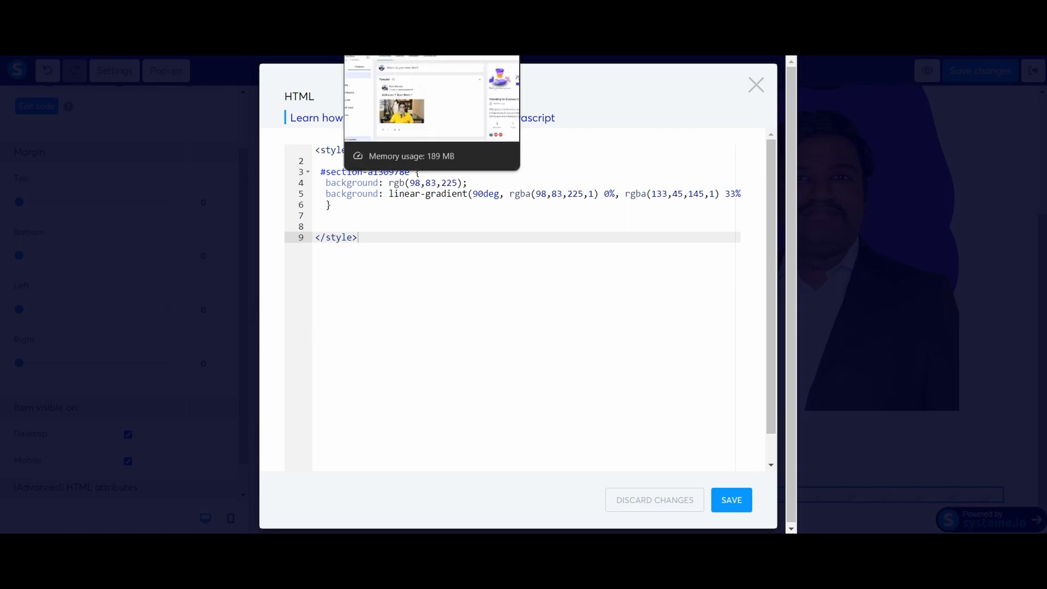
# Step: Switch to the Marketing for Business Owners community and look through its Learning courses, including the free CSS bundle
pyautogui.click(392, 44)
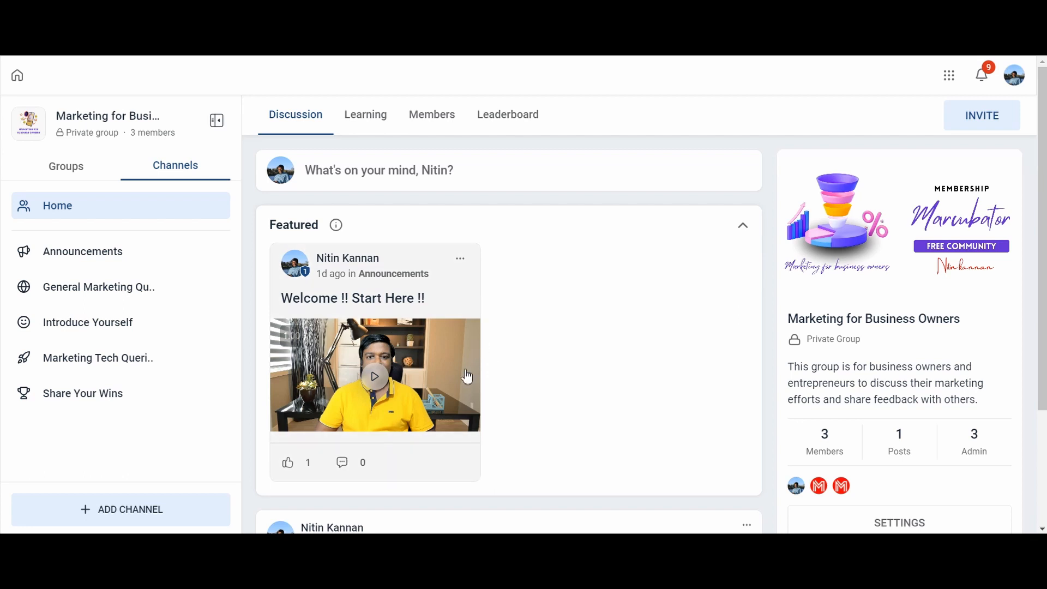
pyautogui.click(372, 124)
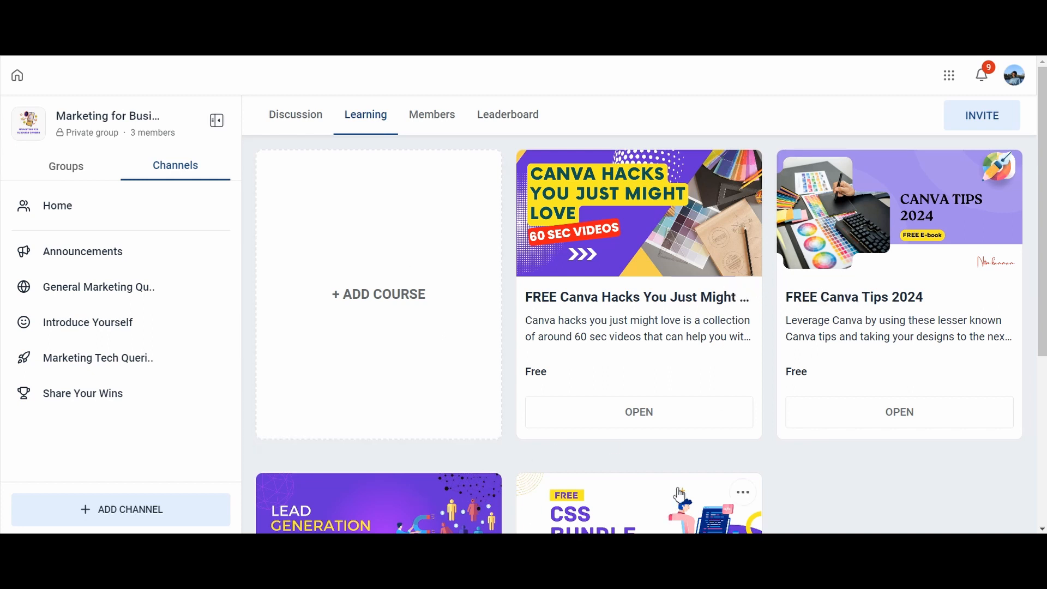
pyautogui.scroll(-3, 657, 460)
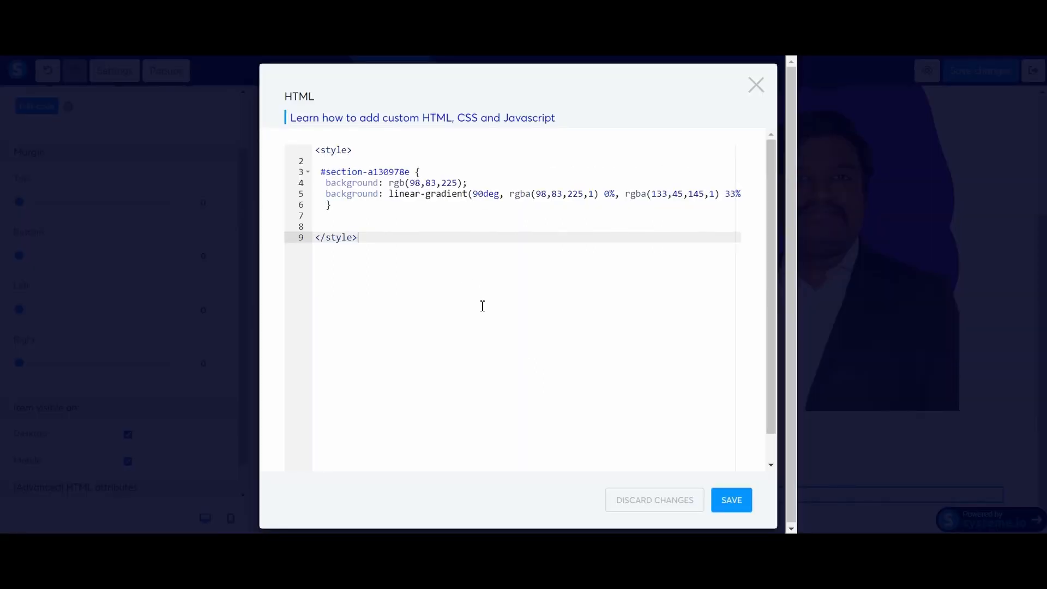
# Step: Back in the systeme.io editor, save the HTML code and the page changes, and open the page preview
pyautogui.click(732, 505)
pyautogui.scroll(3, 731, 379)
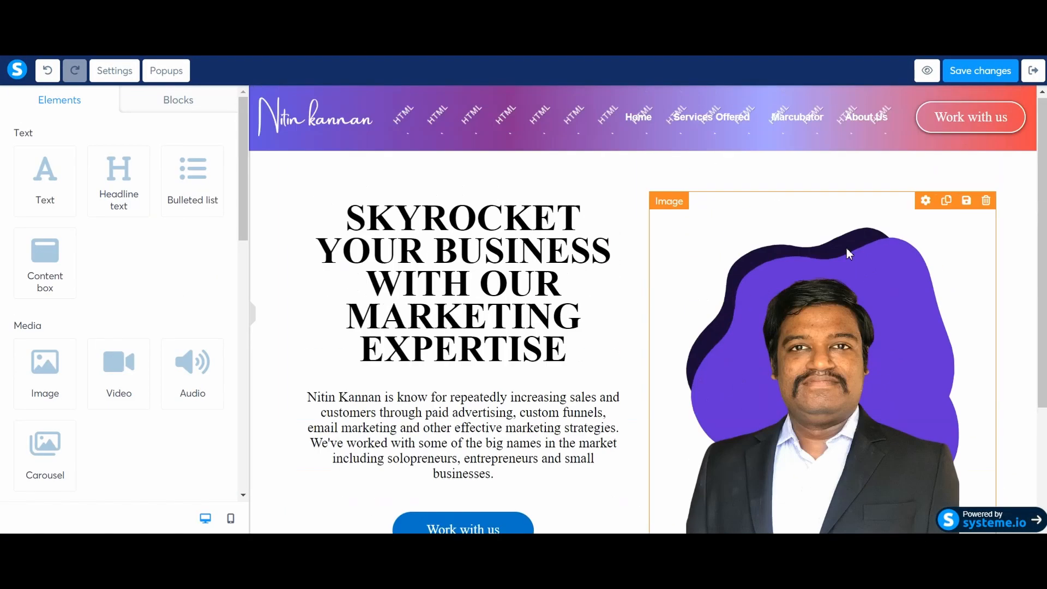
pyautogui.click(988, 70)
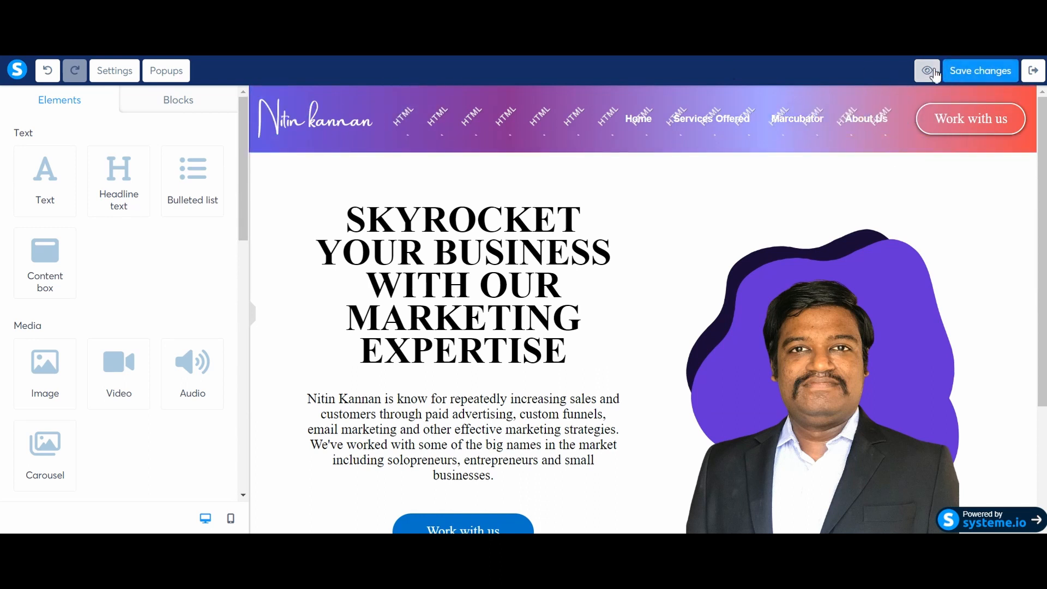
pyautogui.click(928, 71)
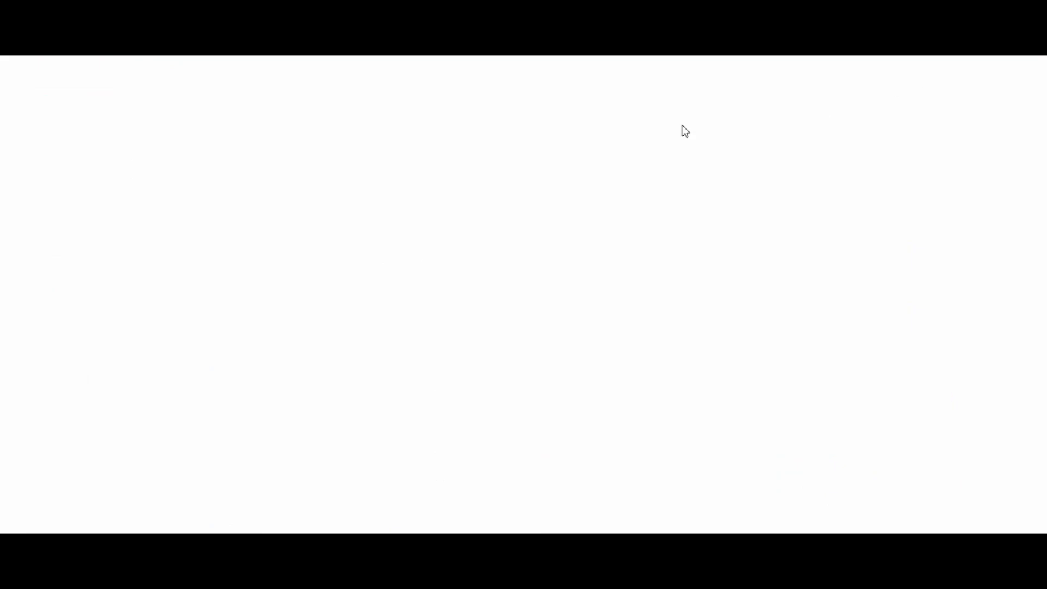